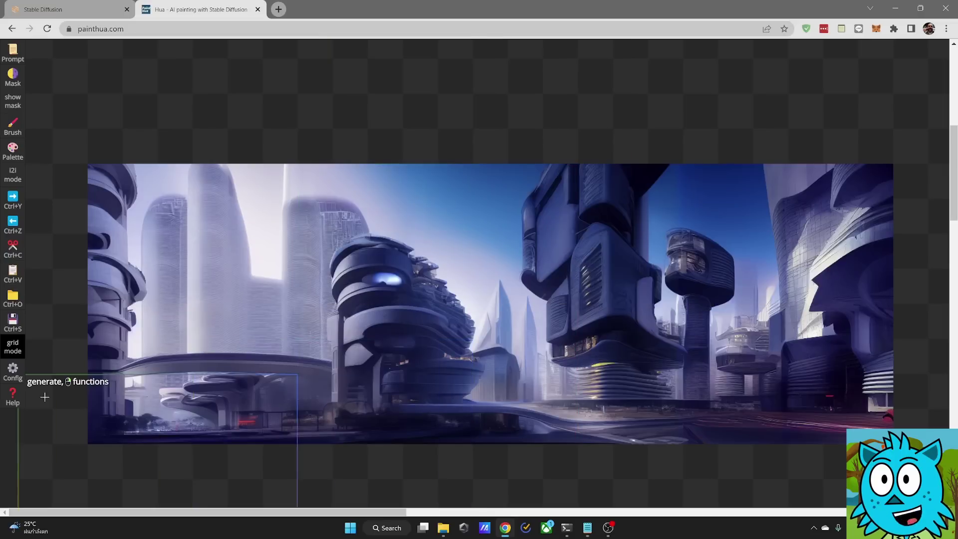
click(13, 399)
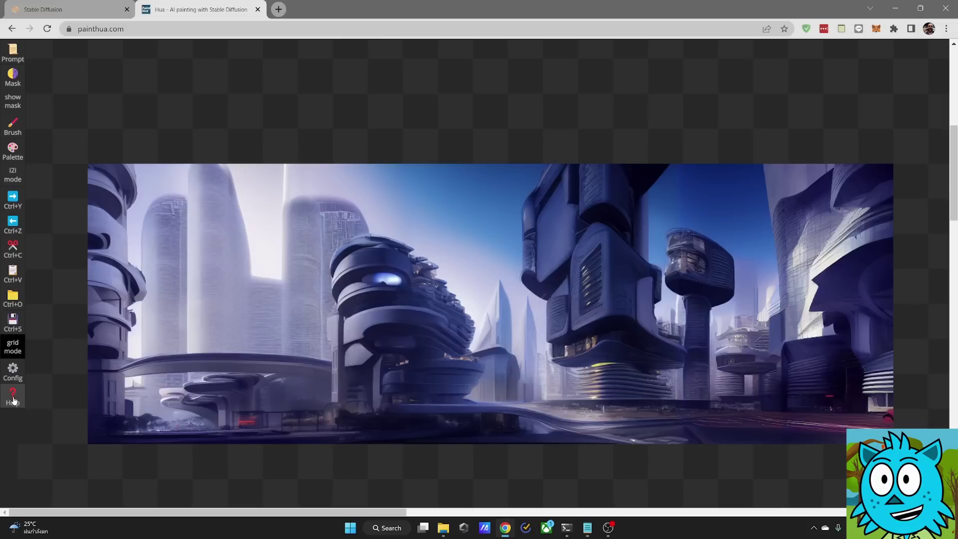
click(13, 398)
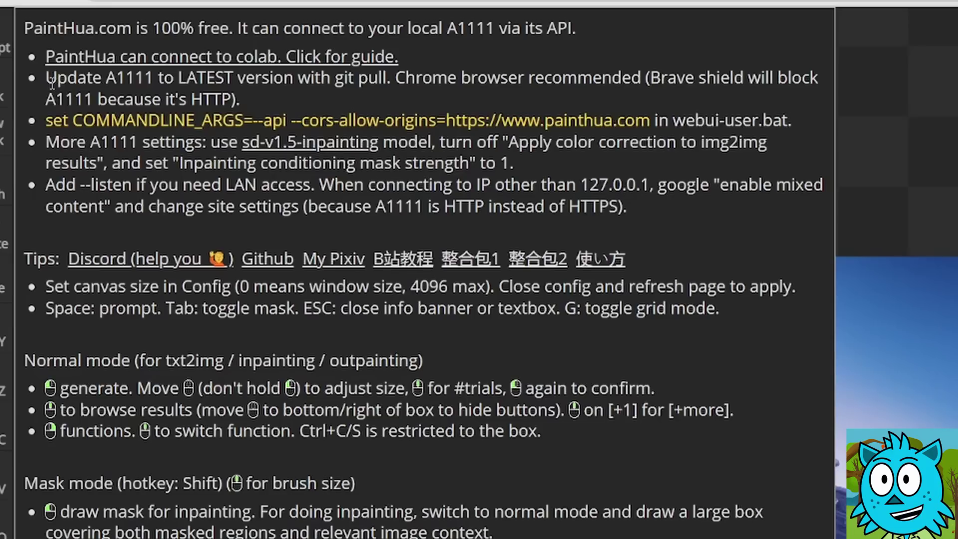
drag(43, 74, 114, 74)
drag(191, 77, 240, 79)
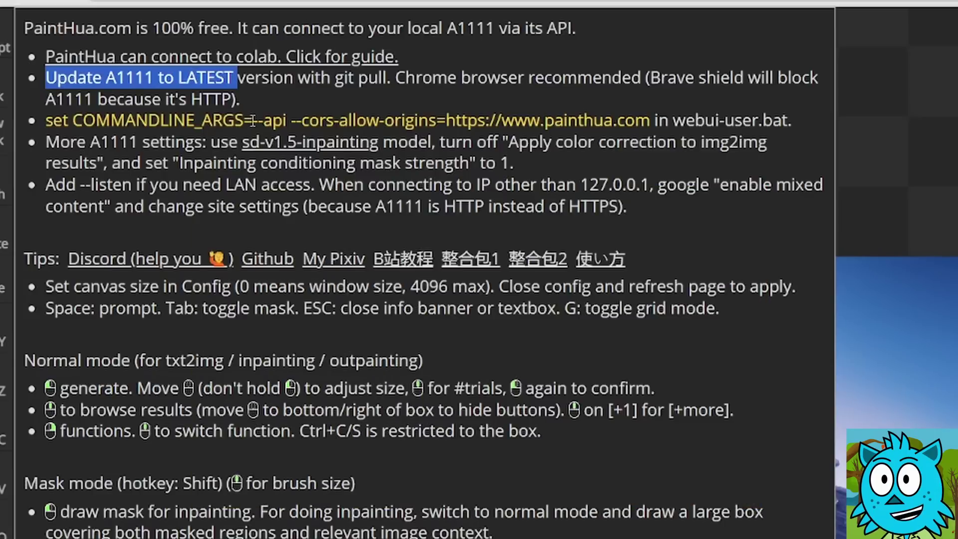
drag(253, 120, 653, 122)
key(ctrl+c)
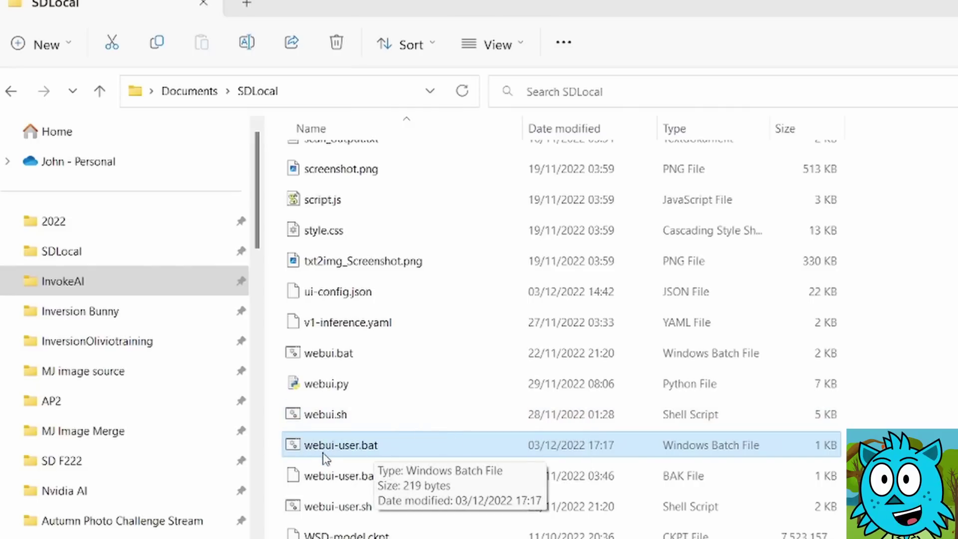
right_click(358, 445)
click(438, 503)
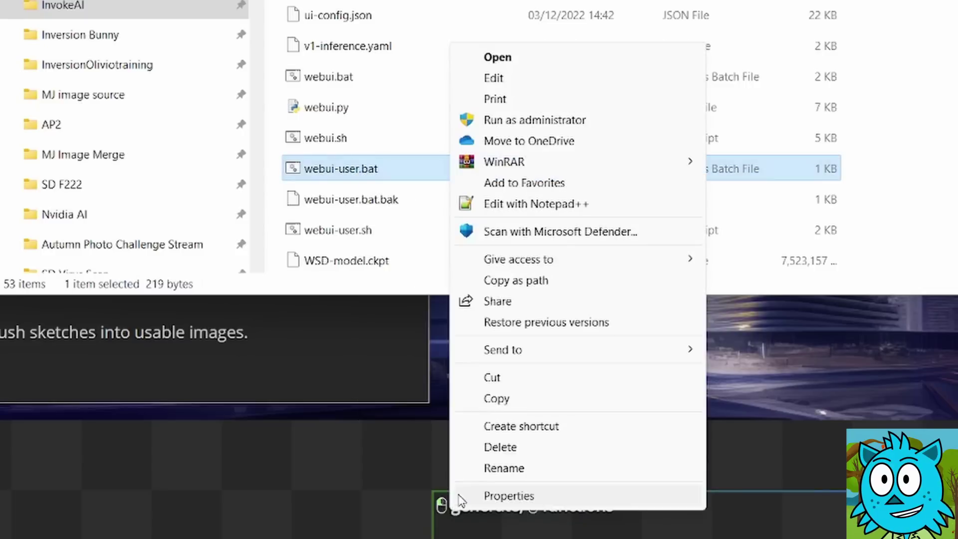
click(493, 80)
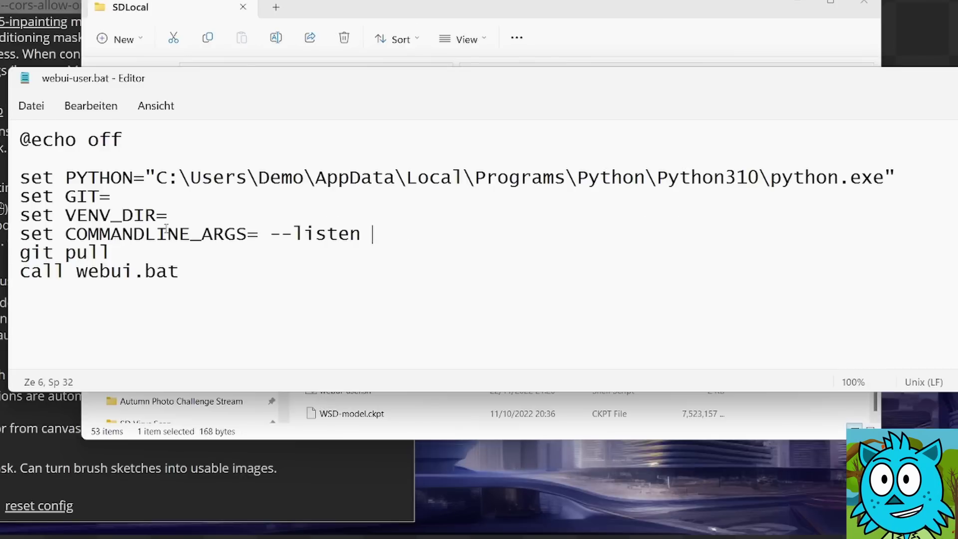
key(ctrl+v)
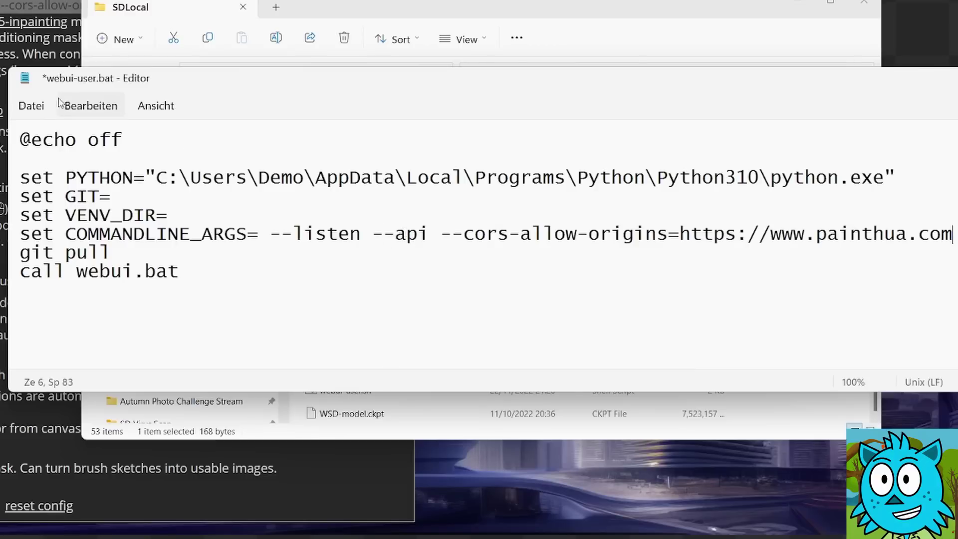
click(36, 107)
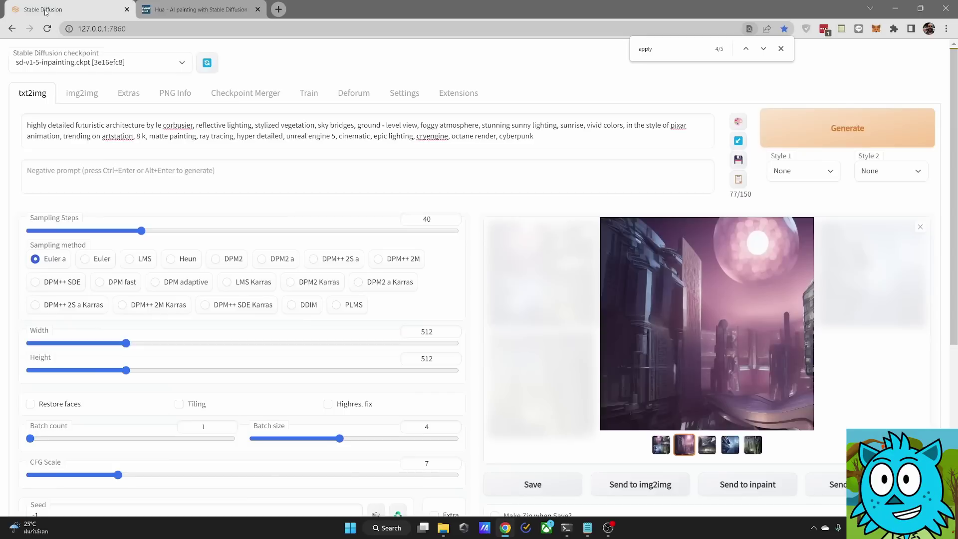
Step: Confirm sd-v1-5-inpainting.ckpt is the loaded web UI checkpoint, then return to the PaintHua canvas
click(55, 9)
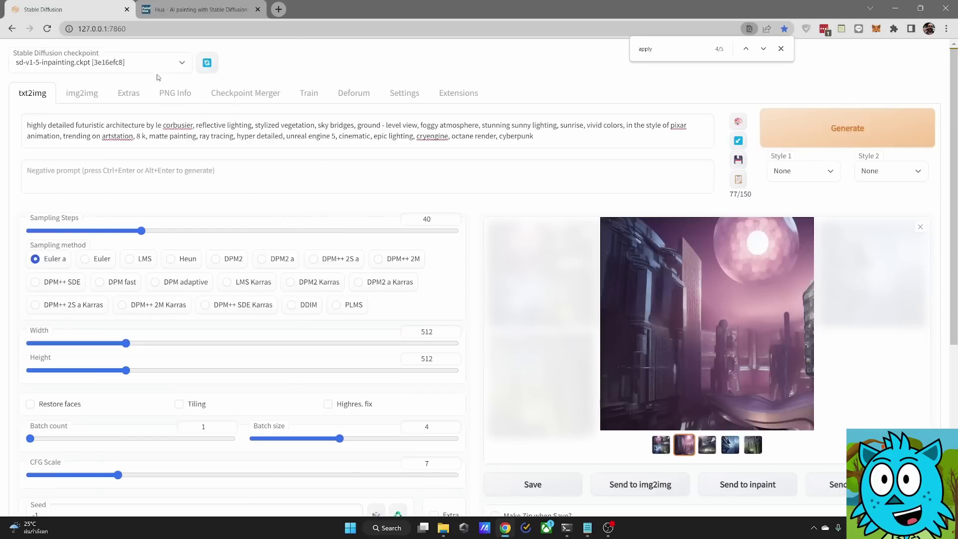
click(132, 61)
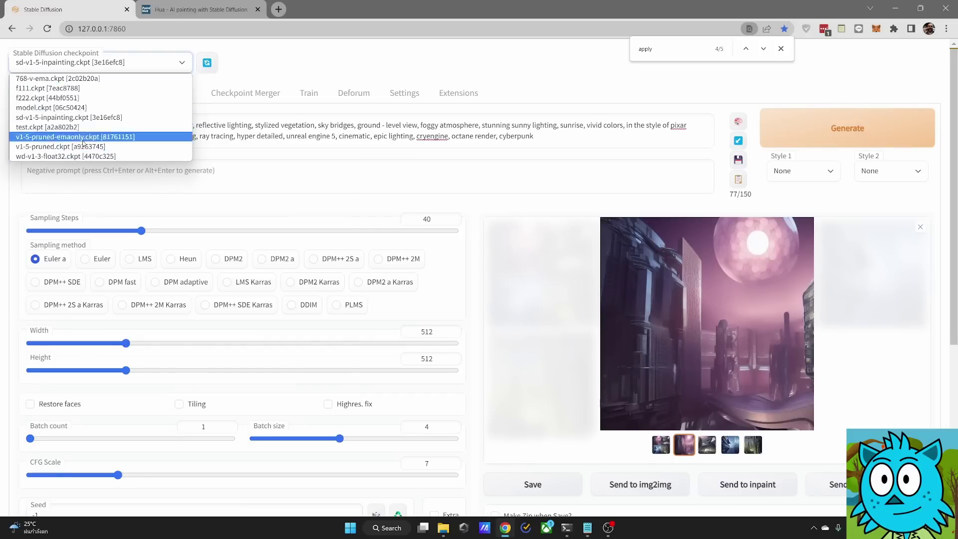
click(194, 9)
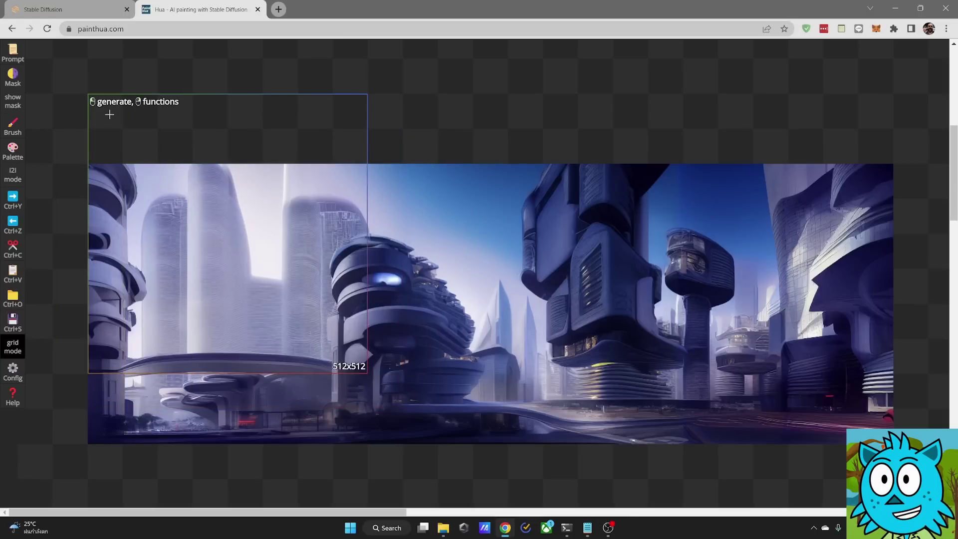
click(50, 9)
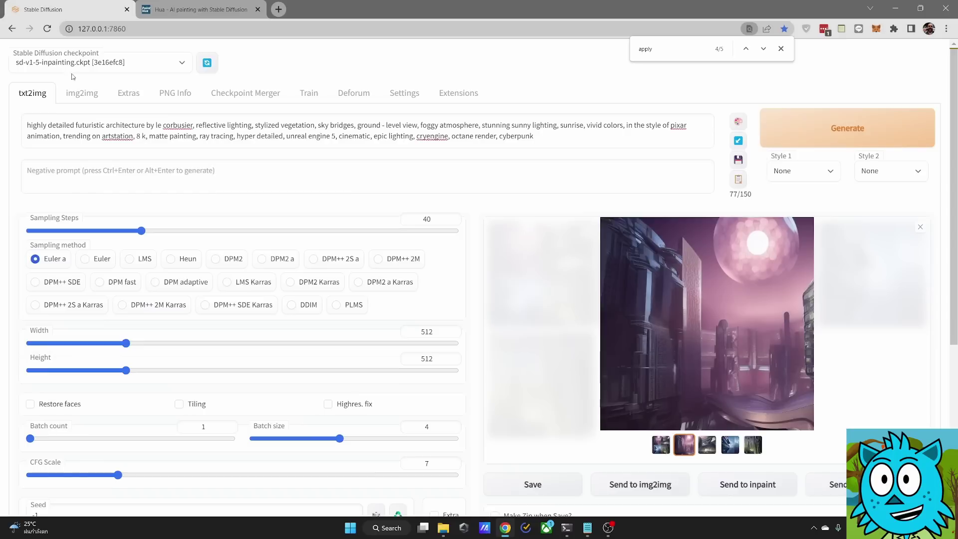
click(72, 62)
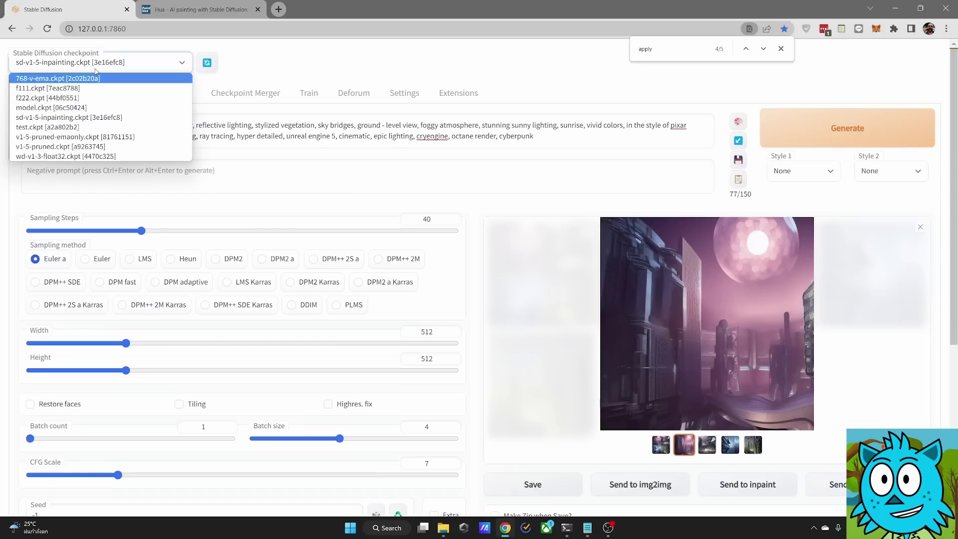
click(194, 9)
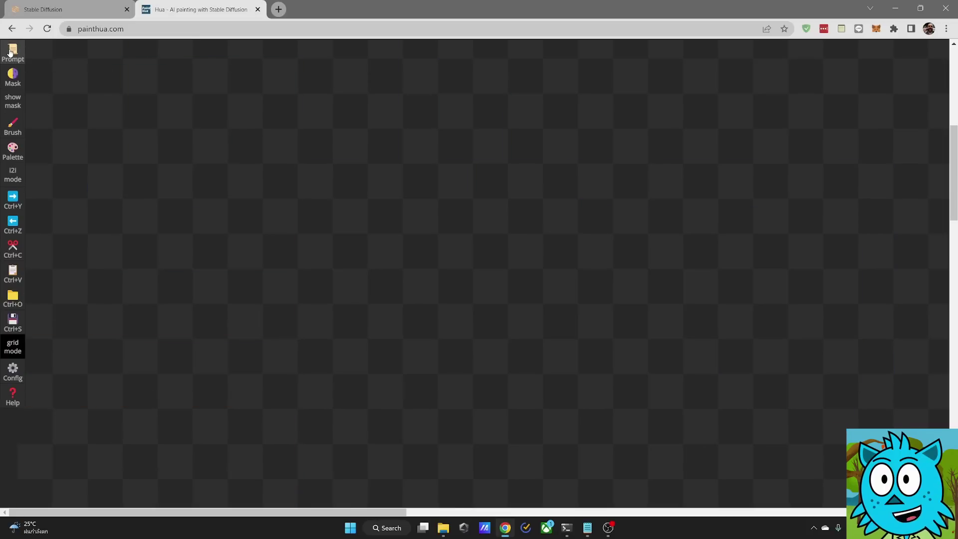
click(11, 51)
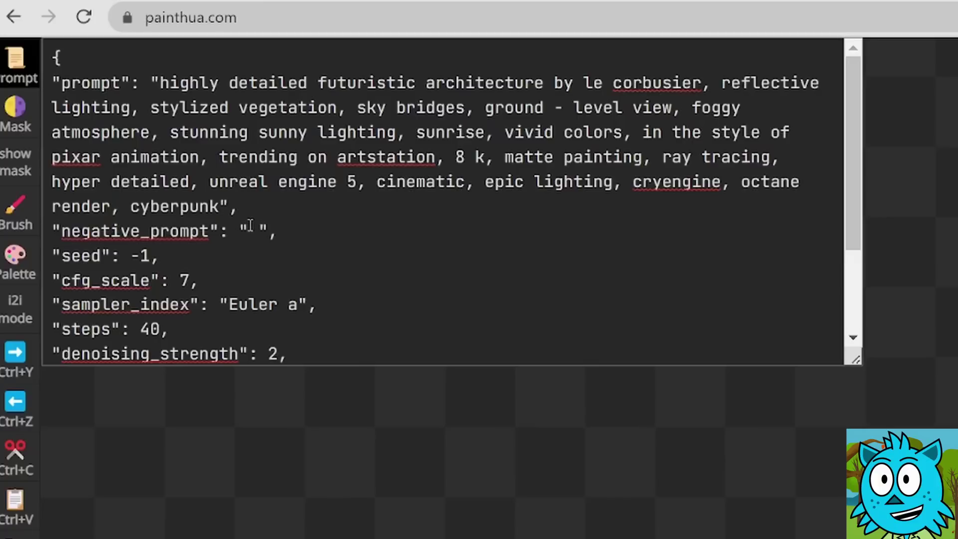
scroll(249, 226, down, 3)
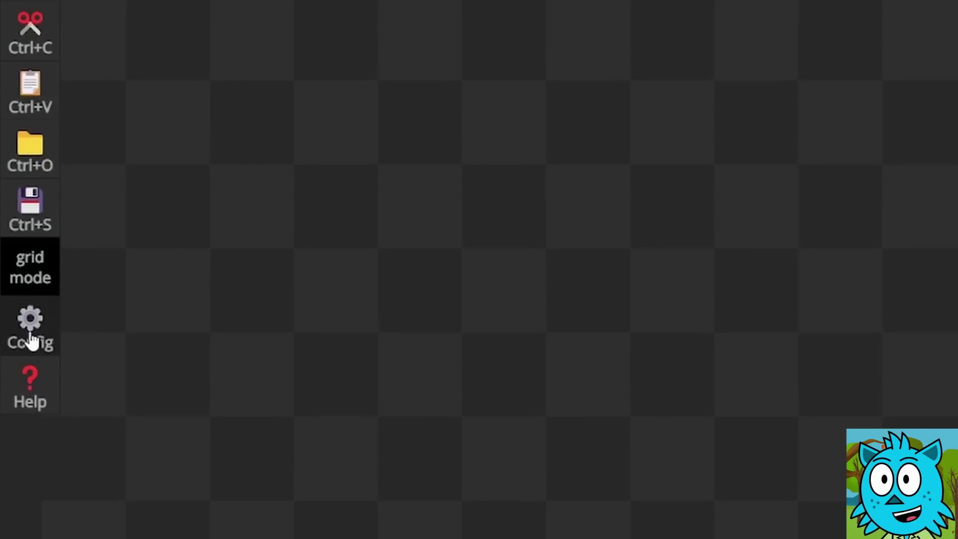
click(31, 342)
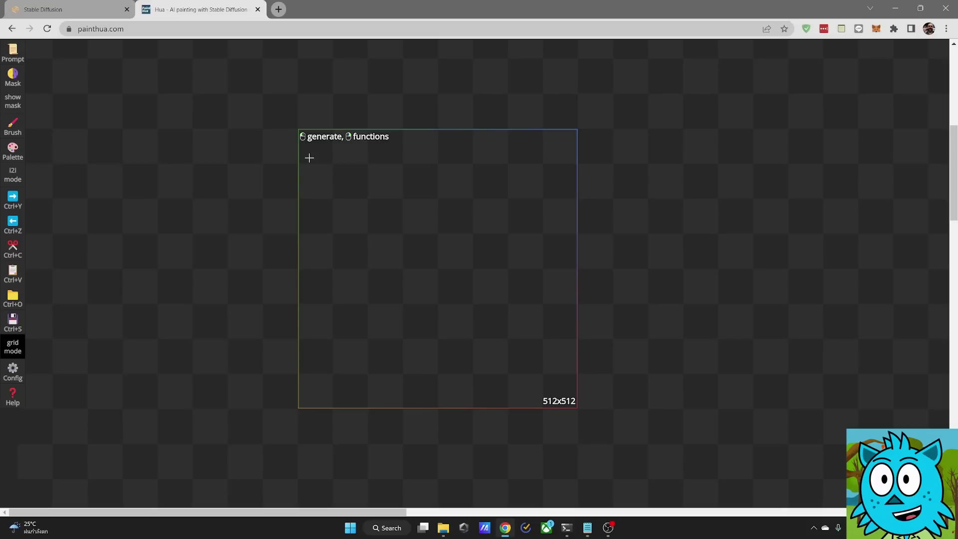
Step: Generate four futuristic city images inside the 512x512 box near the canvas centre
click(309, 157)
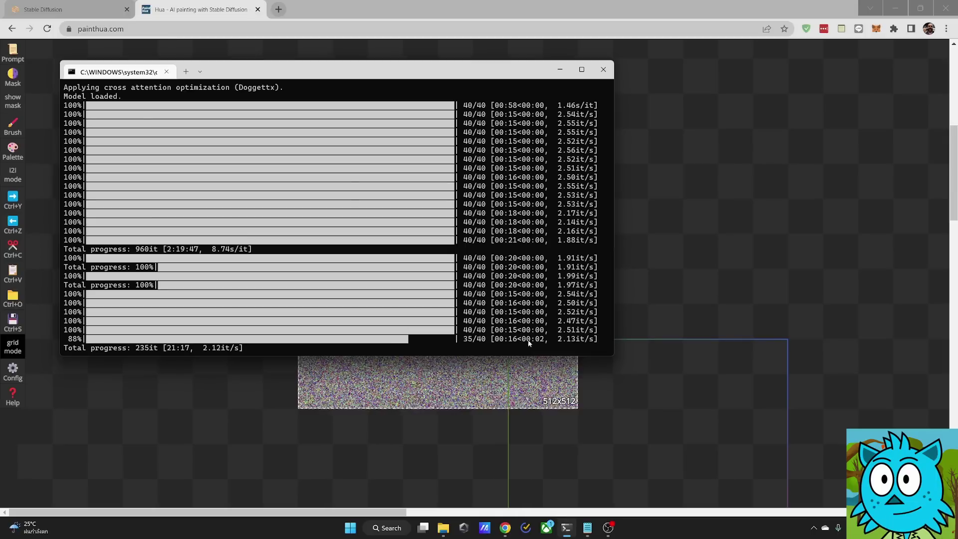
click(398, 160)
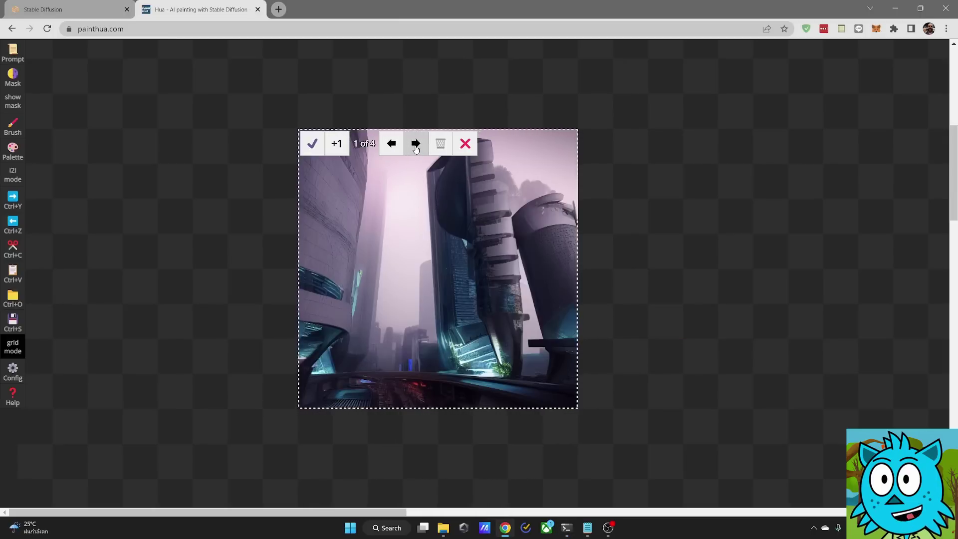
Step: Step through the four generated city results to compare them
click(415, 145)
click(415, 146)
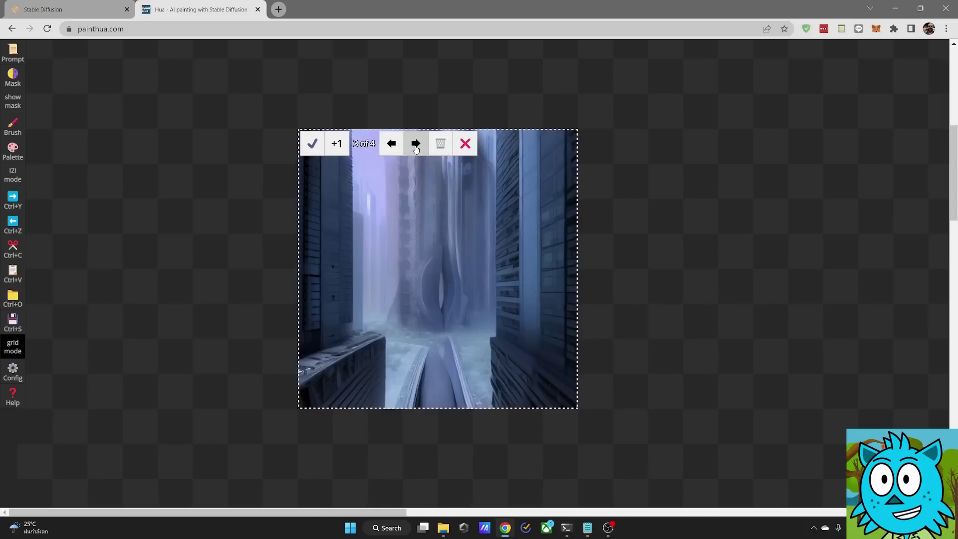
click(415, 145)
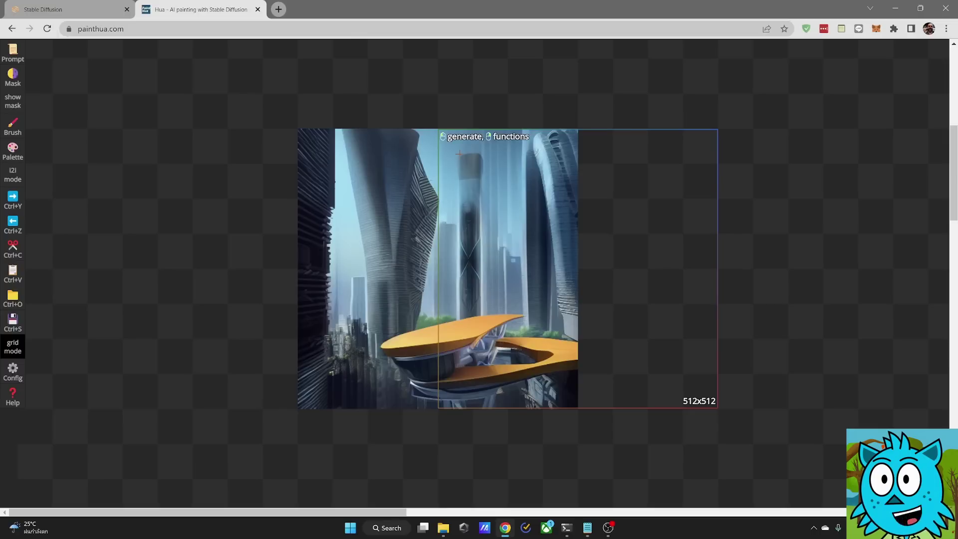
Step: Outpaint a tile to the right, browse its results, and keep the first one
click(458, 154)
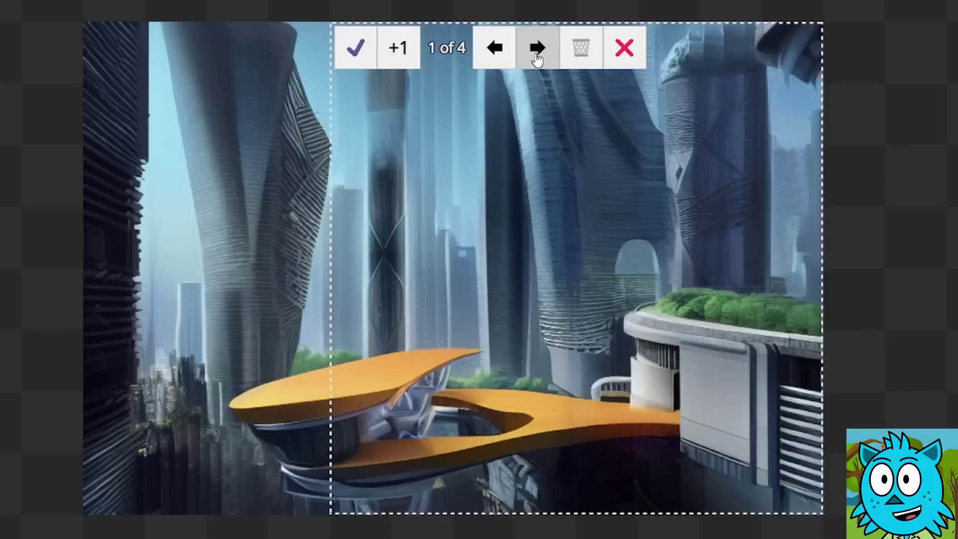
click(554, 147)
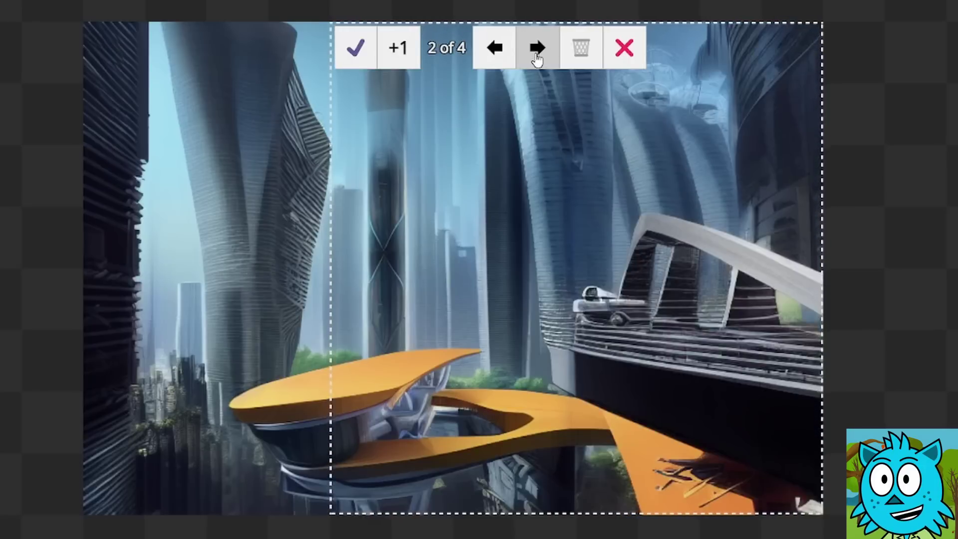
click(537, 50)
click(536, 49)
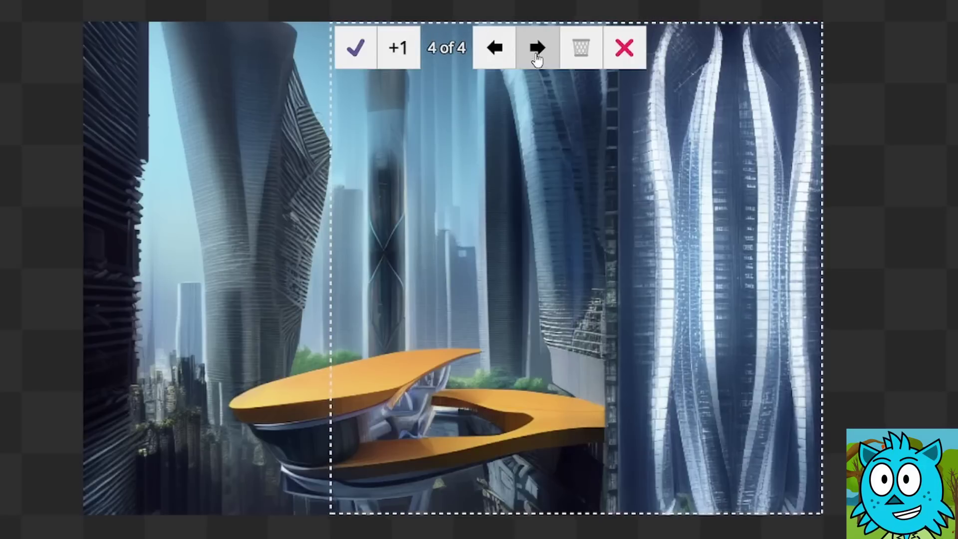
click(506, 55)
click(500, 56)
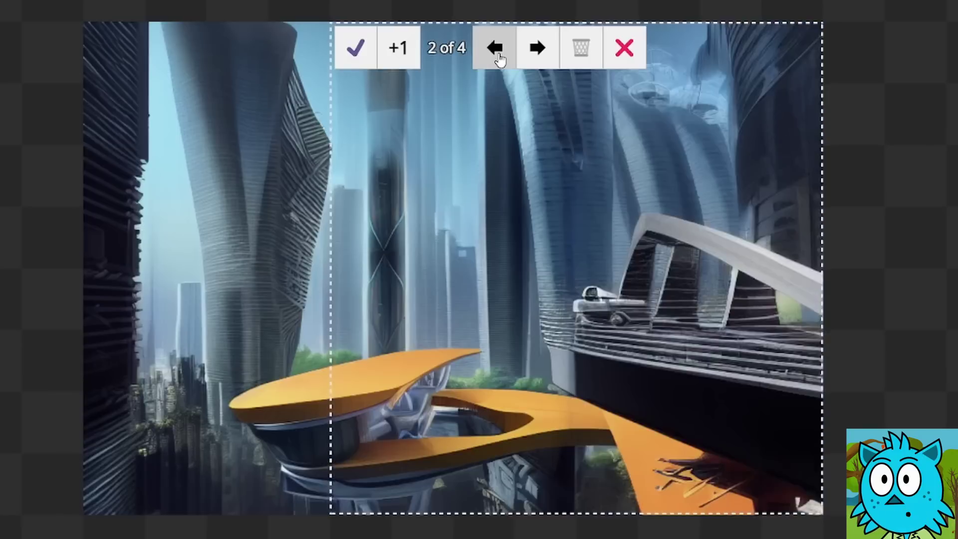
click(498, 59)
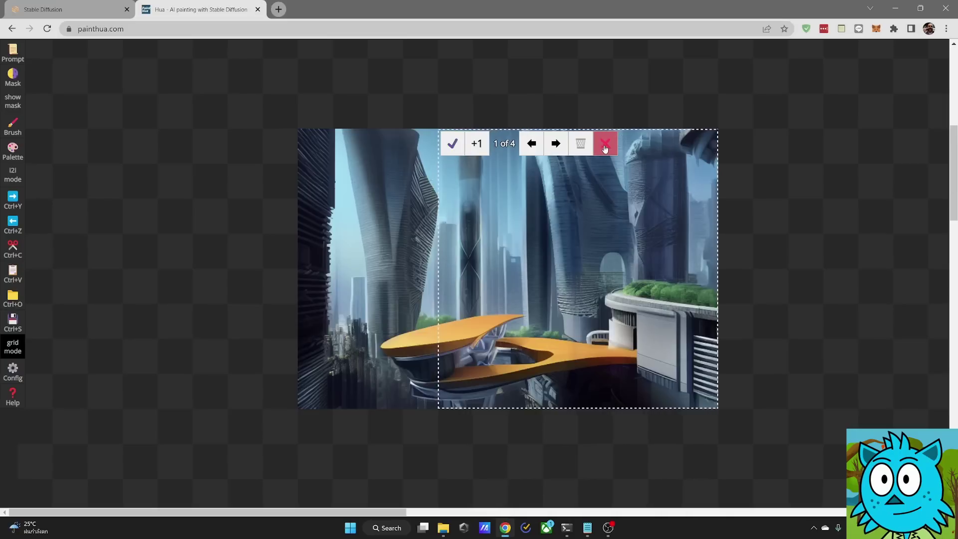
click(452, 143)
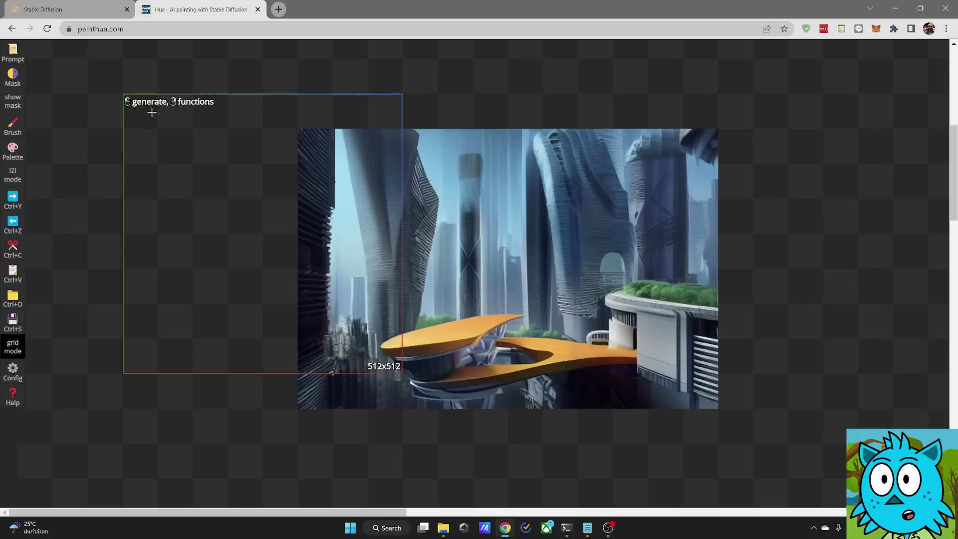
Step: Review the 512x512 frame's generation settings, cancel without running, and switch to mask mode
click(135, 104)
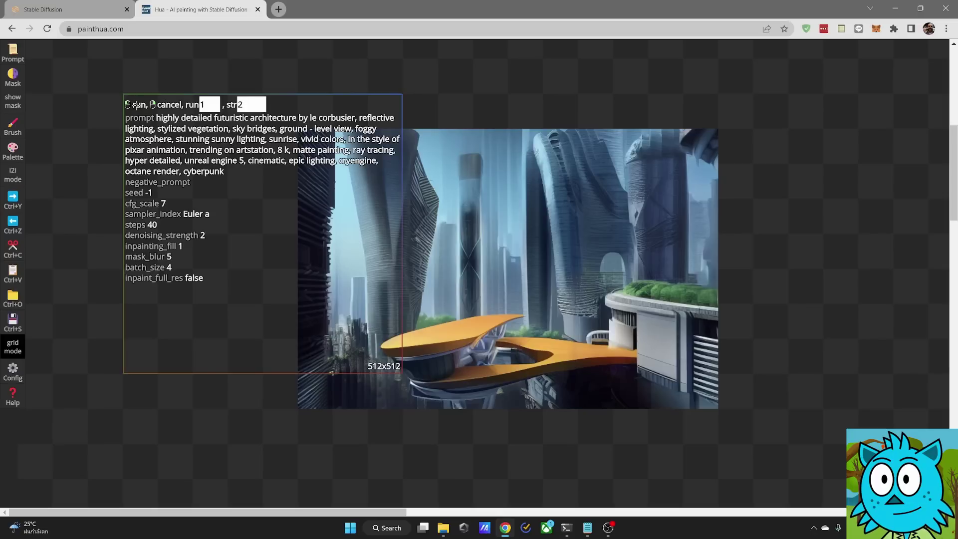
right_click(233, 177)
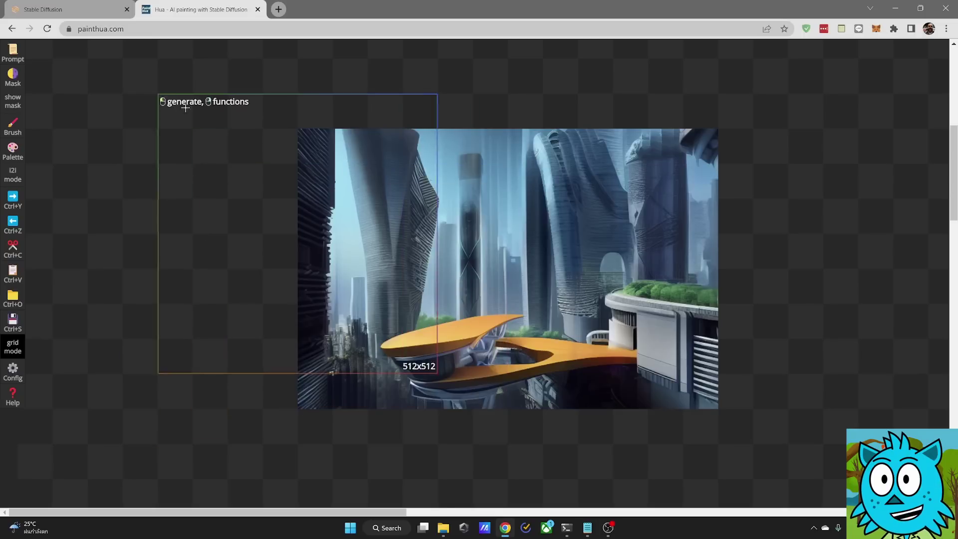
key(m)
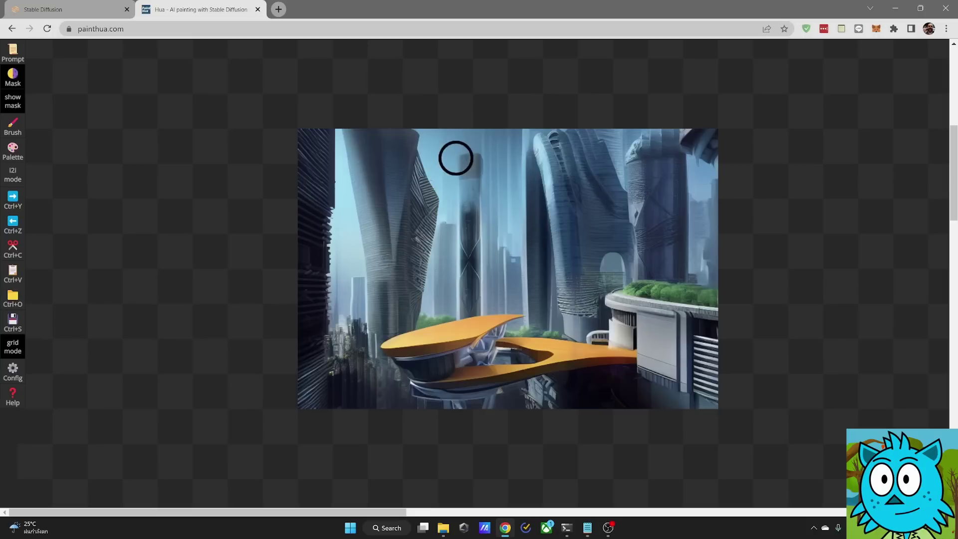
Step: Mask down the central tower, erase the upper part, and repaint over the tower top
mouse_move(466, 159)
mouse_down()
mouse_move(468, 295)
mouse_move(461, 176)
mouse_move(476, 202)
mouse_up()
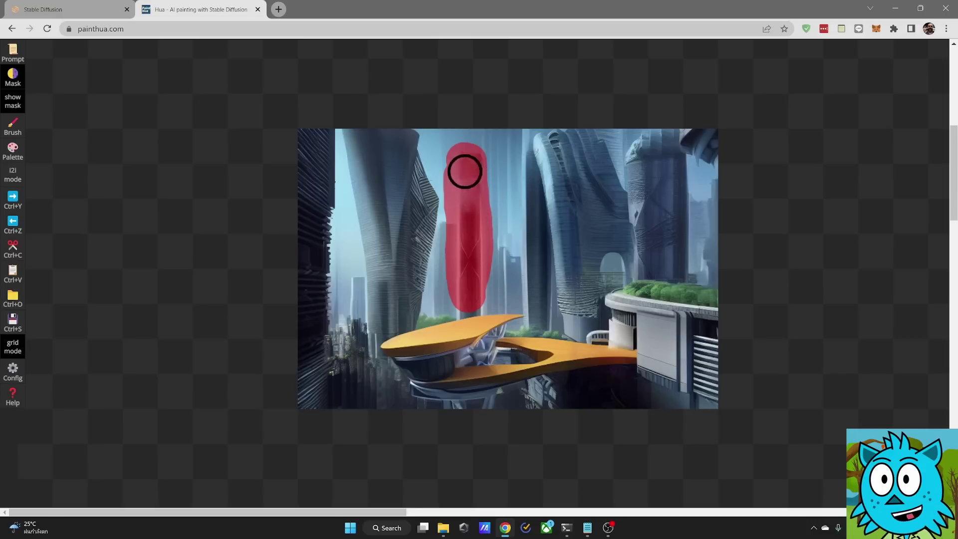
mouse_move(461, 156)
mouse_down()
mouse_move(481, 162)
mouse_move(453, 288)
mouse_move(499, 249)
mouse_up()
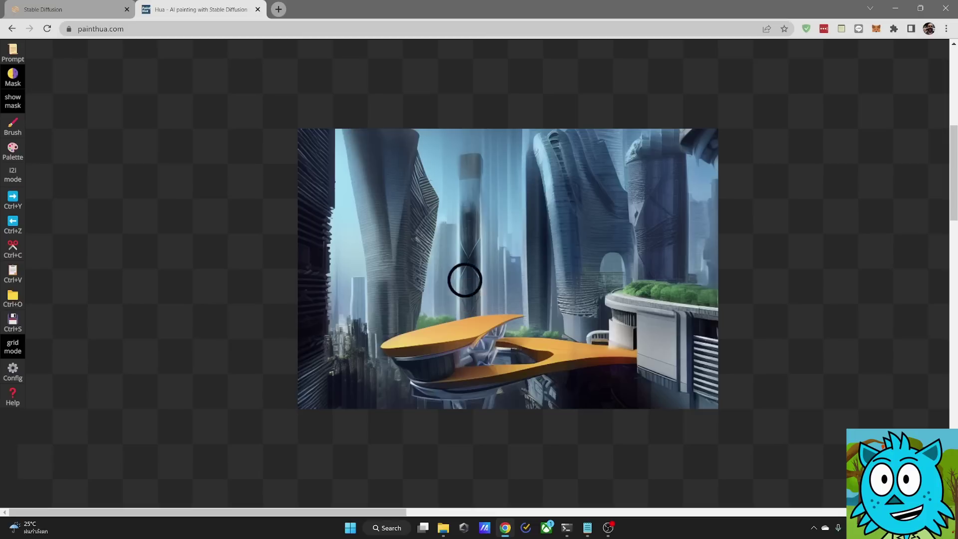
drag(469, 168, 474, 192)
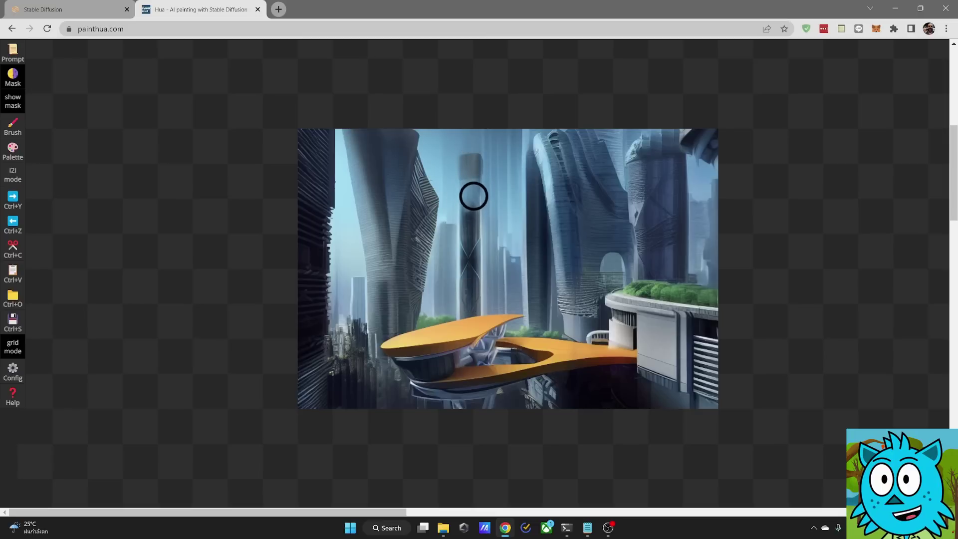
Step: With the colour brush, paint peach, dark blue and orange strokes left of the city image
click(14, 129)
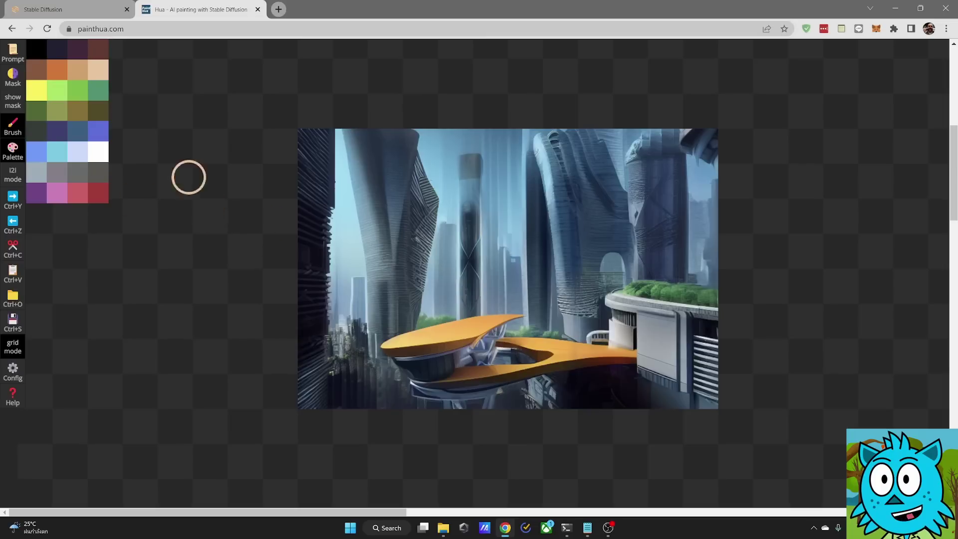
mouse_move(171, 173)
mouse_down()
mouse_move(208, 200)
mouse_move(193, 318)
mouse_up()
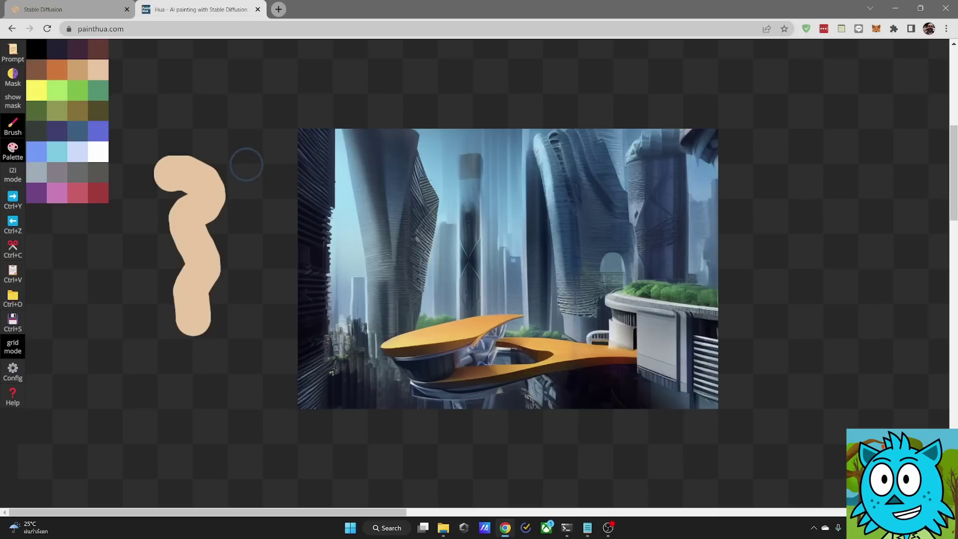
mouse_move(245, 160)
mouse_down()
mouse_move(227, 261)
mouse_move(233, 292)
mouse_up()
mouse_move(263, 262)
mouse_down()
mouse_move(252, 310)
mouse_move(224, 343)
mouse_move(241, 336)
mouse_move(222, 354)
mouse_move(265, 356)
mouse_up()
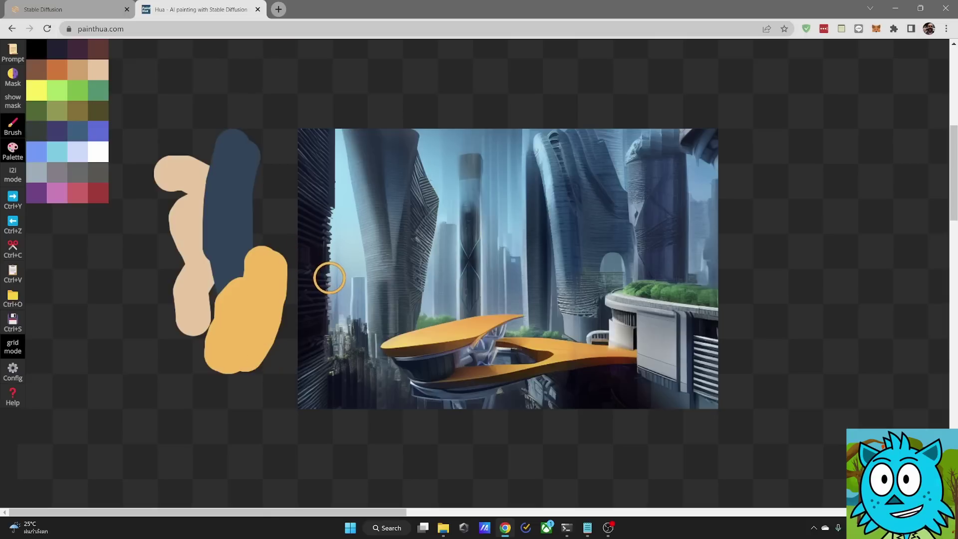
Step: Close the palette, toggle i2i mode, and undo the orange, dark blue and peach strokes
click(7, 179)
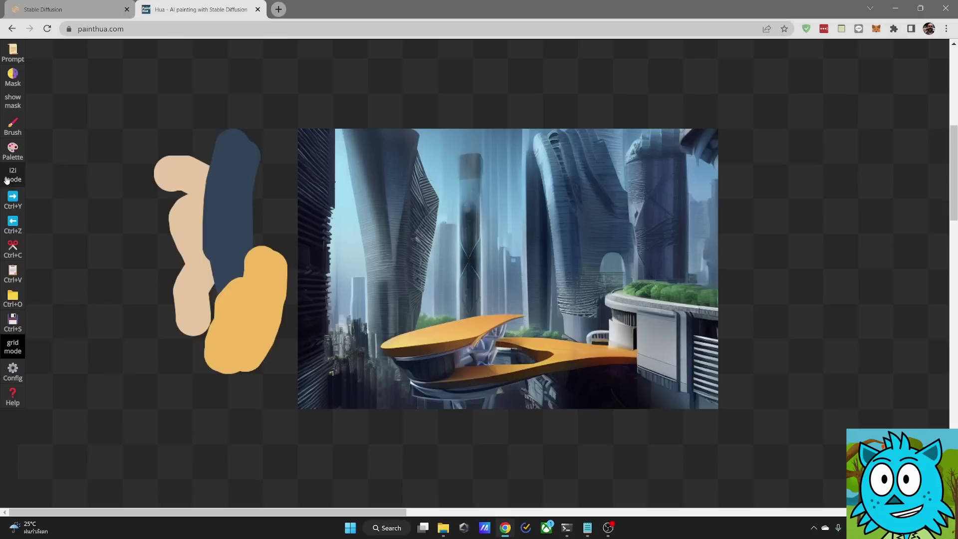
click(16, 179)
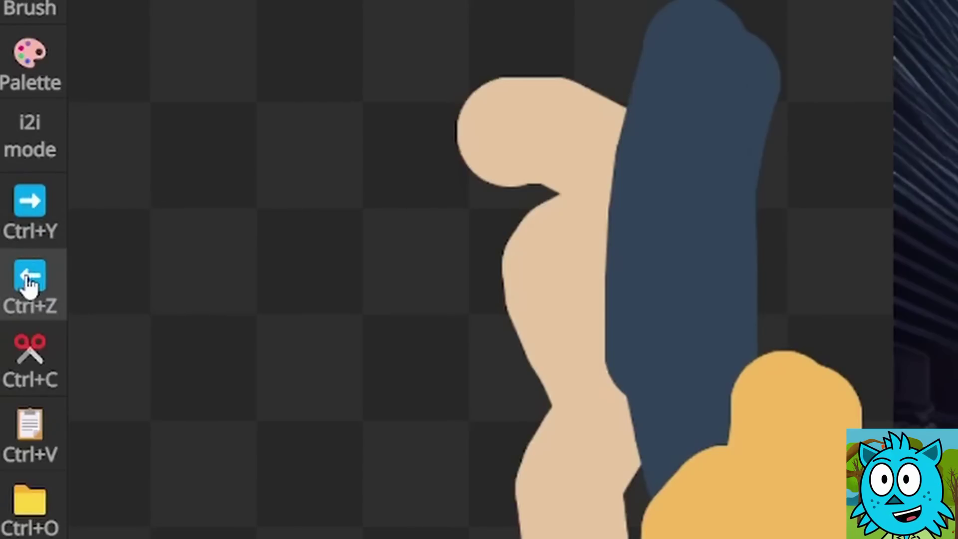
click(26, 283)
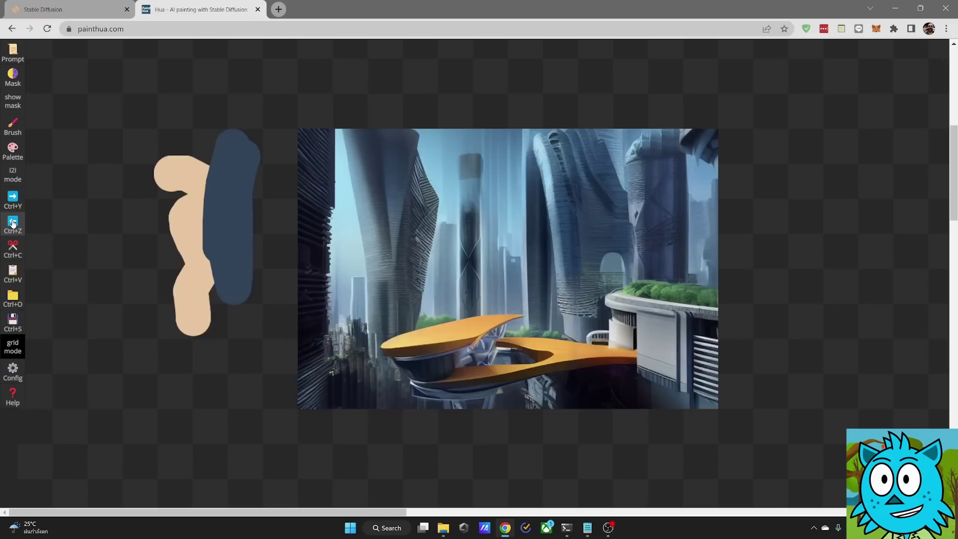
click(15, 224)
click(15, 224)
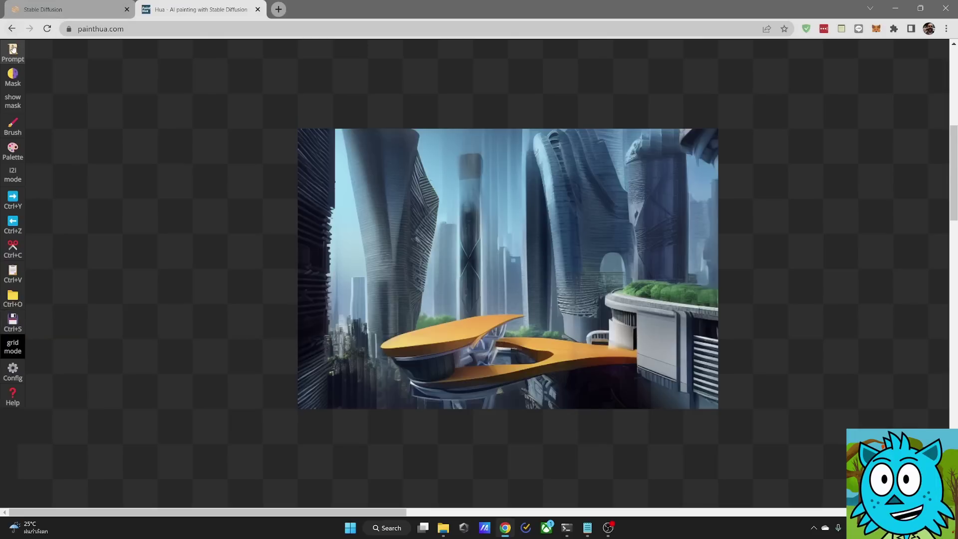
Step: Open the Prompt panel's JSON settings, scroll through the values, and close the panel
click(12, 50)
scroll(134, 127, down, 5)
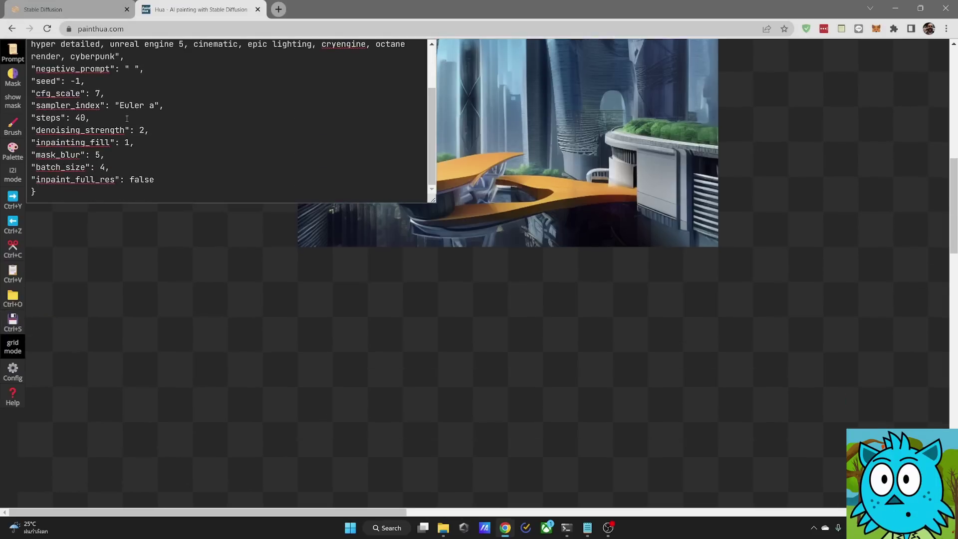
scroll(133, 127, up, 5)
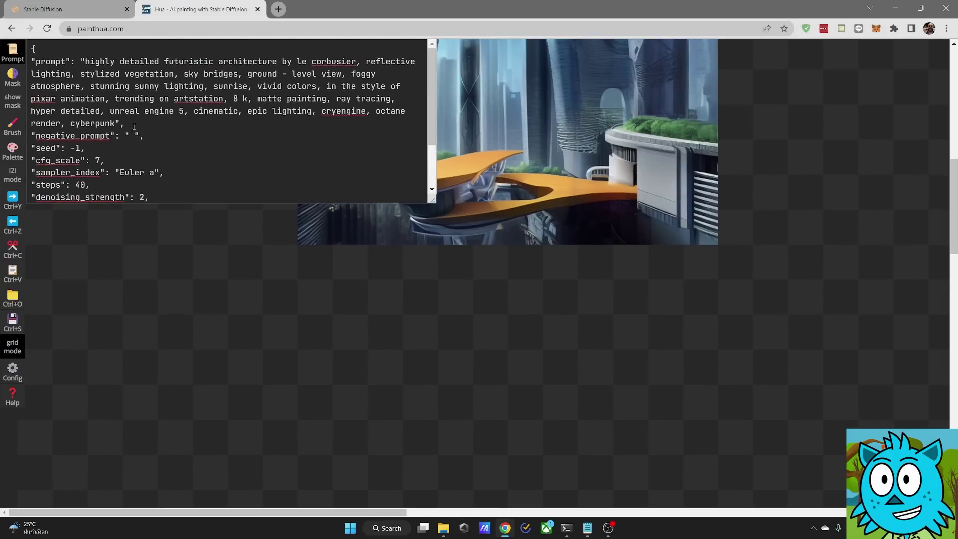
click(13, 50)
scroll(212, 135, up, 3)
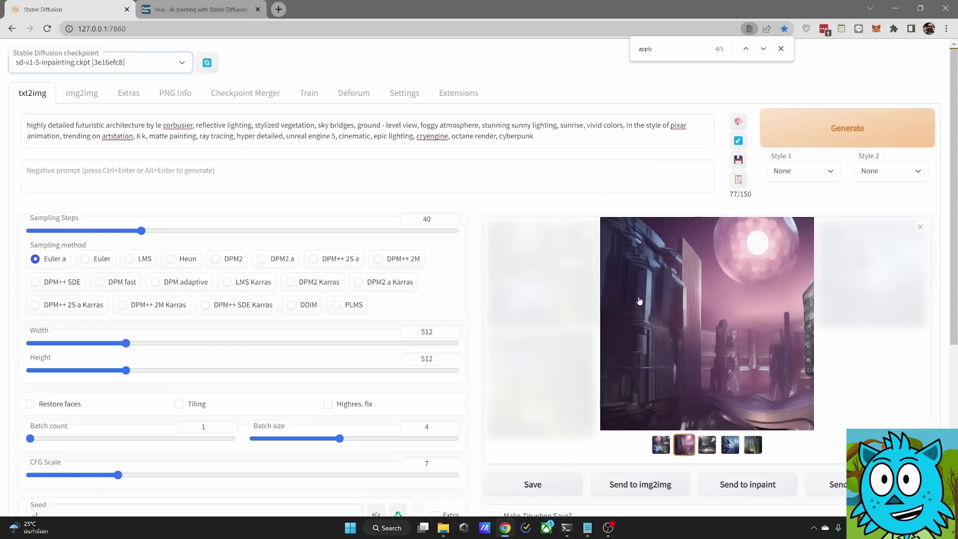
Step: Preview three generated thumbnails including the blue towers, check PNG Info parameters, then return to PaintHua
click(706, 444)
click(730, 445)
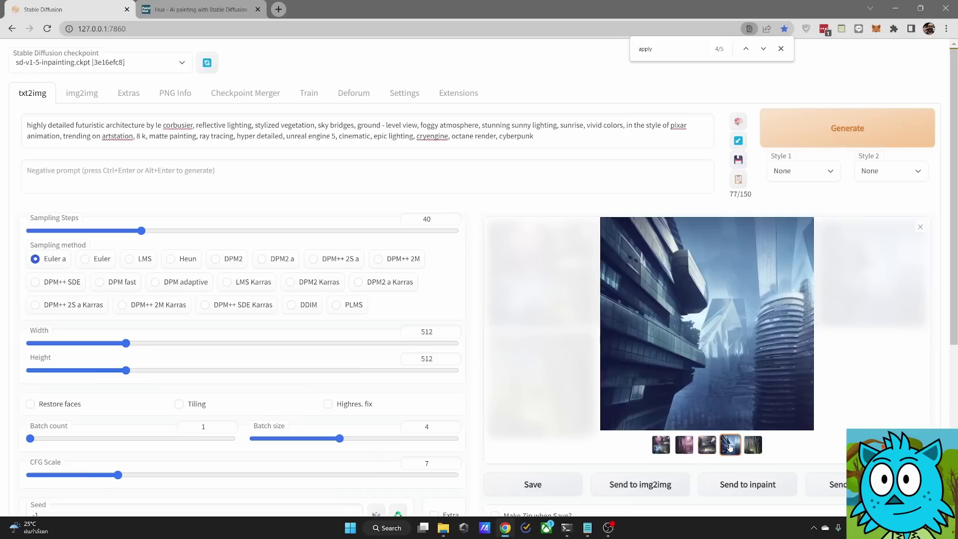
click(748, 445)
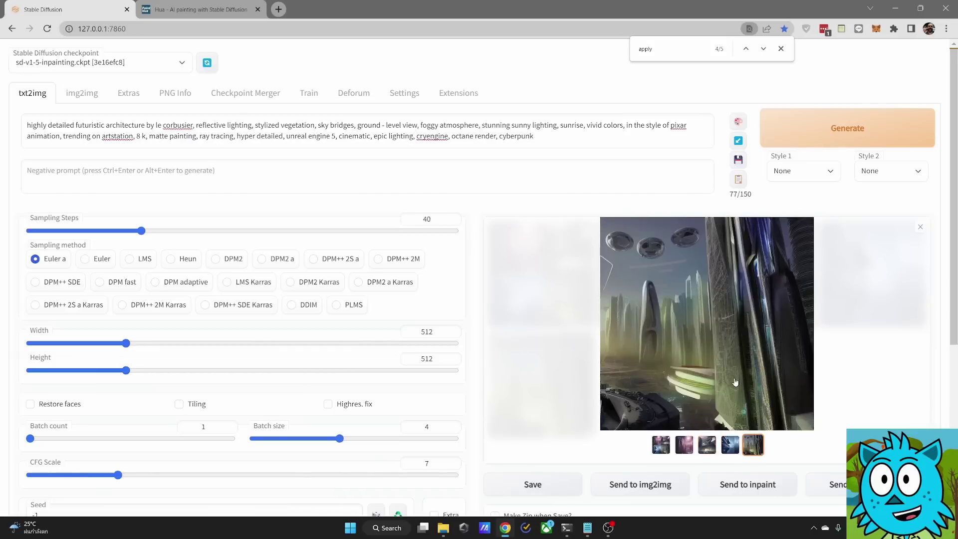
click(176, 95)
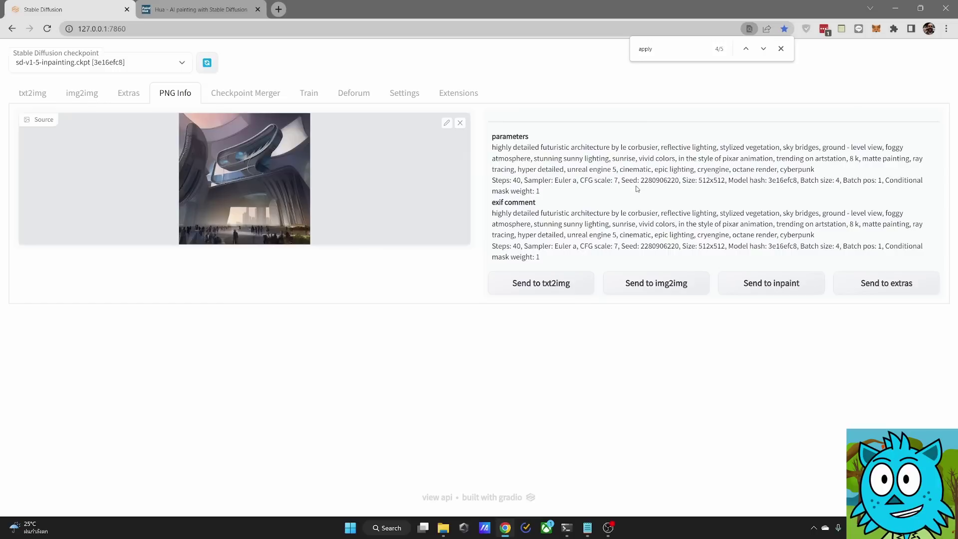
key(ctrl+Tab)
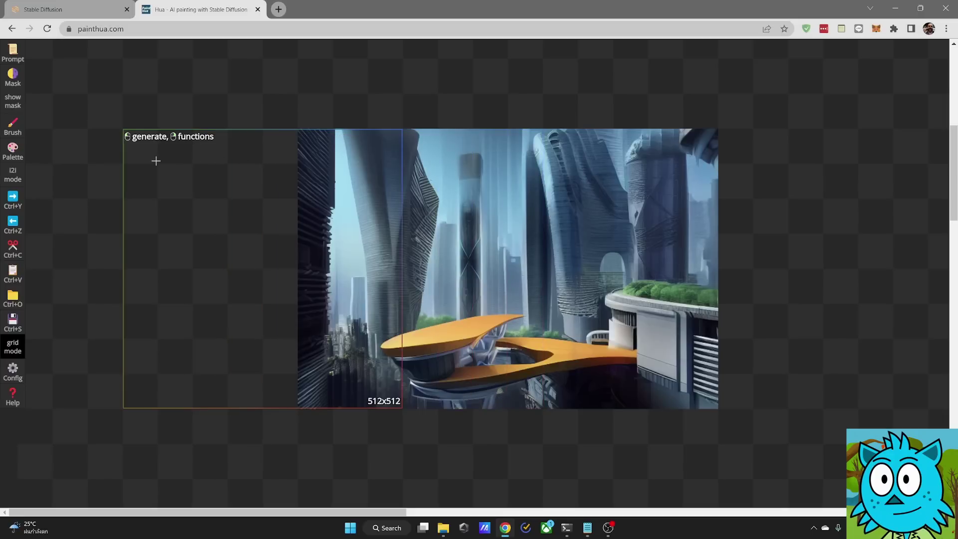
click(13, 350)
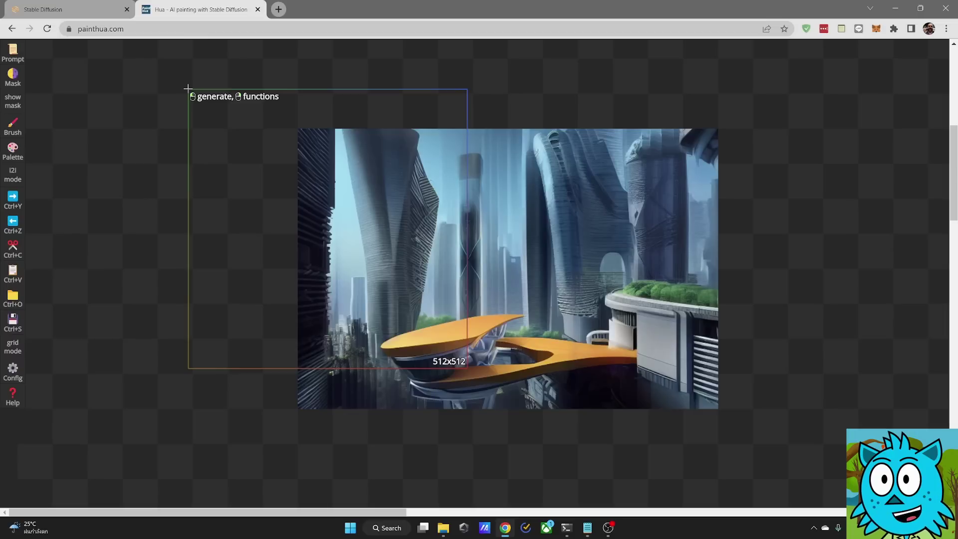
key(g)
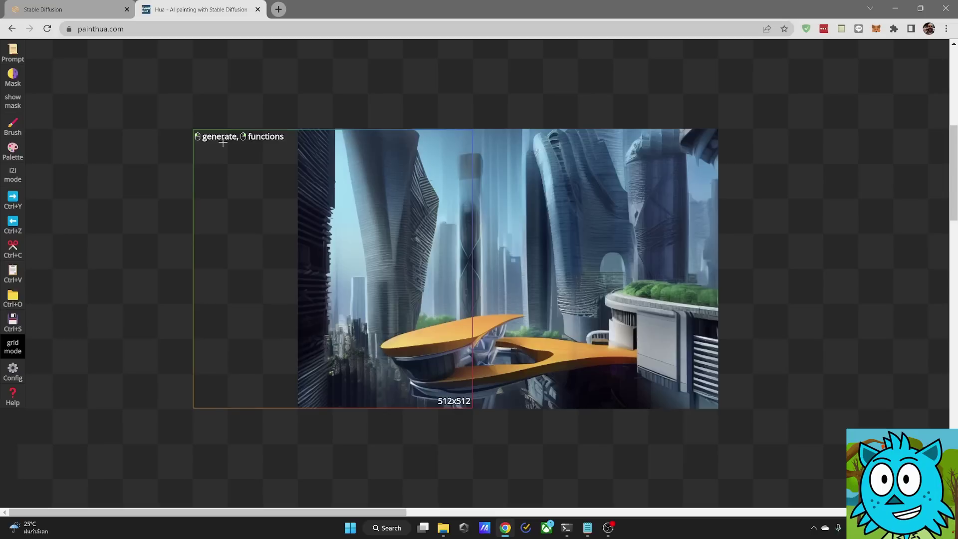